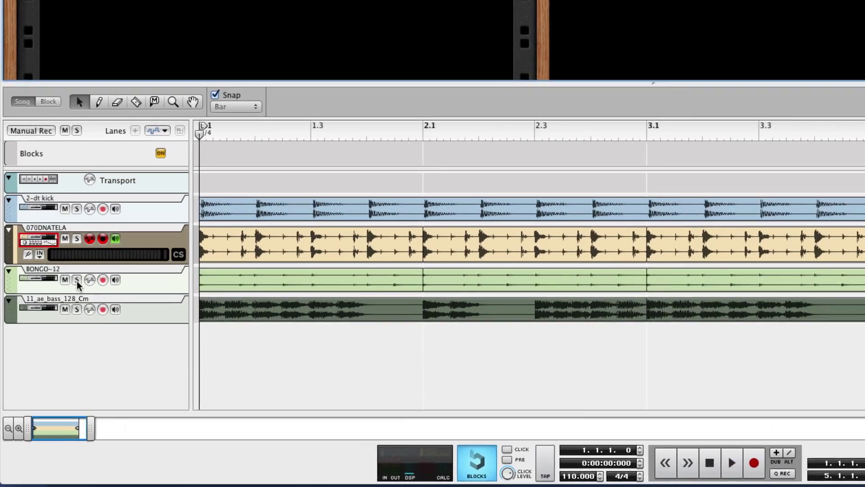
Step: Solo BONGO-12, play it, and open its first-bar clip zoomed in to show slices
{"action": "left_click", "coordinate": [76, 280]}
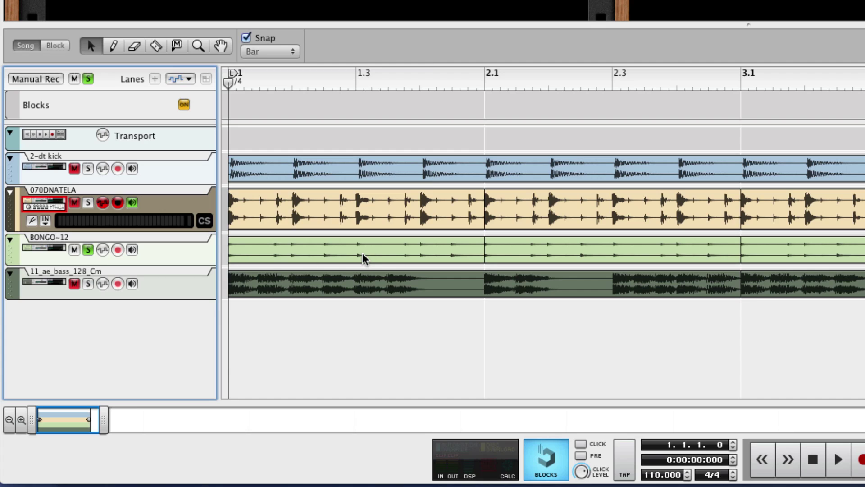
{"action": "key", "text": "space"}
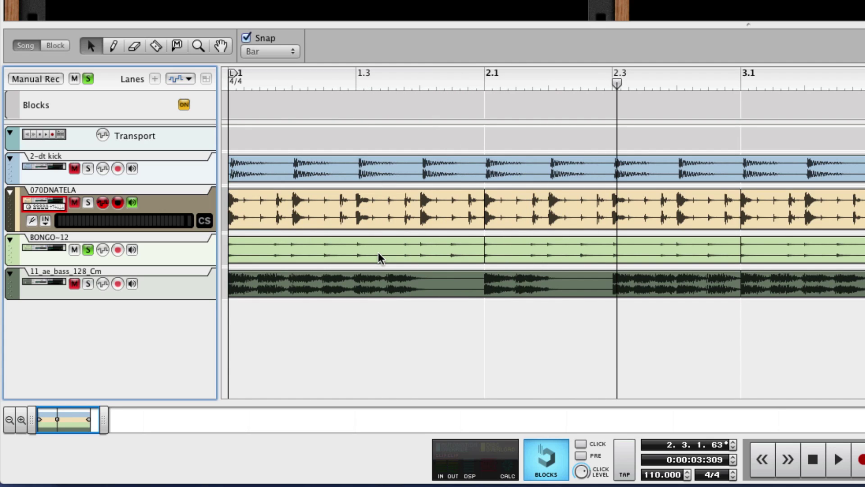
{"action": "left_click", "coordinate": [377, 253]}
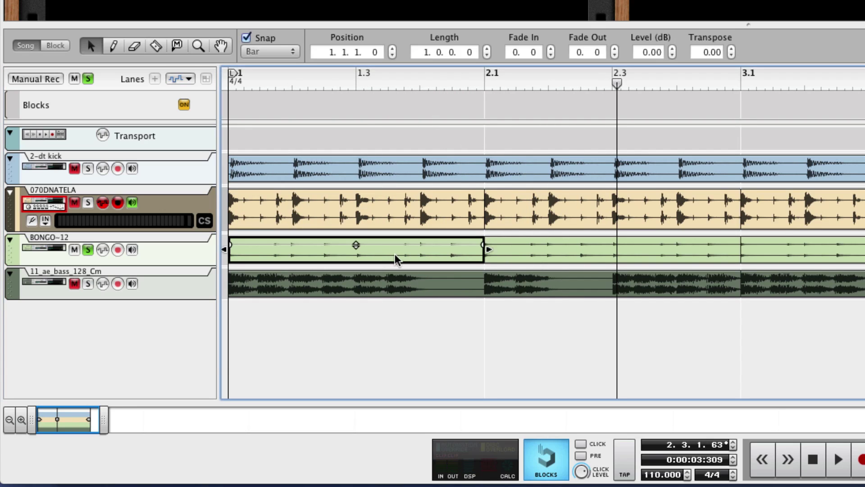
{"action": "double_click", "coordinate": [394, 251]}
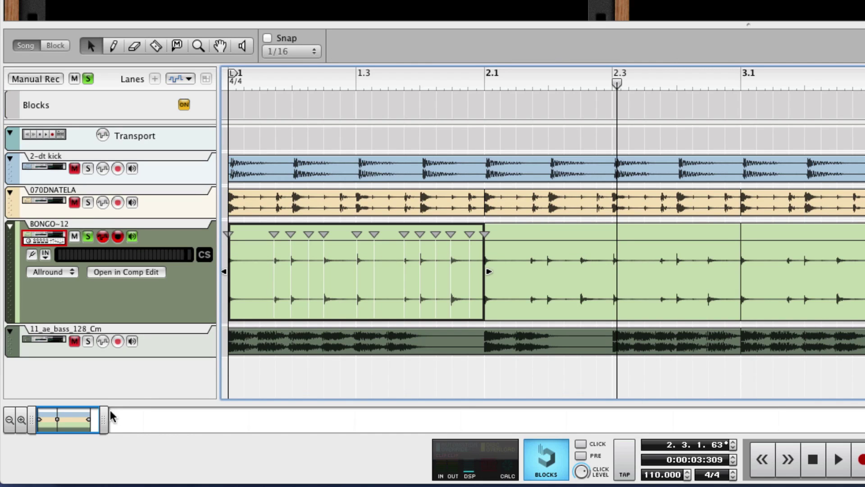
{"action": "left_click_drag", "start_coordinate": [98, 421], "coordinate": [55, 420]}
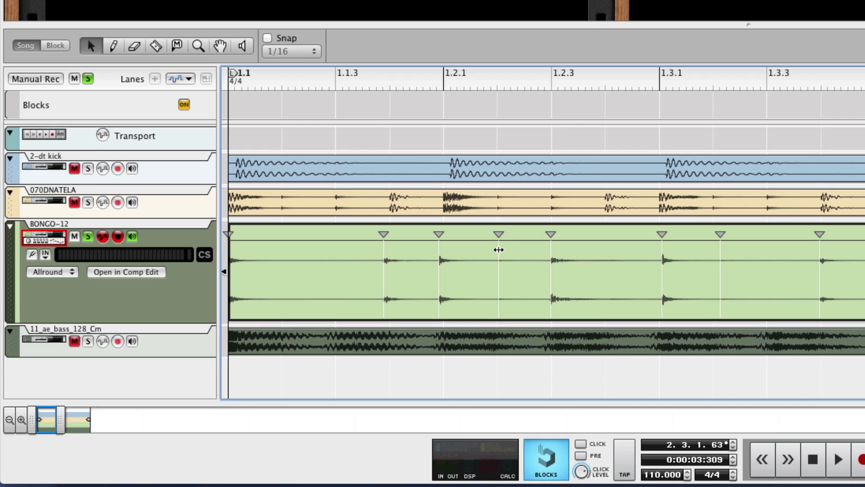
{"action": "left_click", "coordinate": [499, 249]}
{"action": "key", "text": "Delete"}
{"action": "key", "text": "ctrl+z"}
{"action": "left_click", "coordinate": [114, 44]}
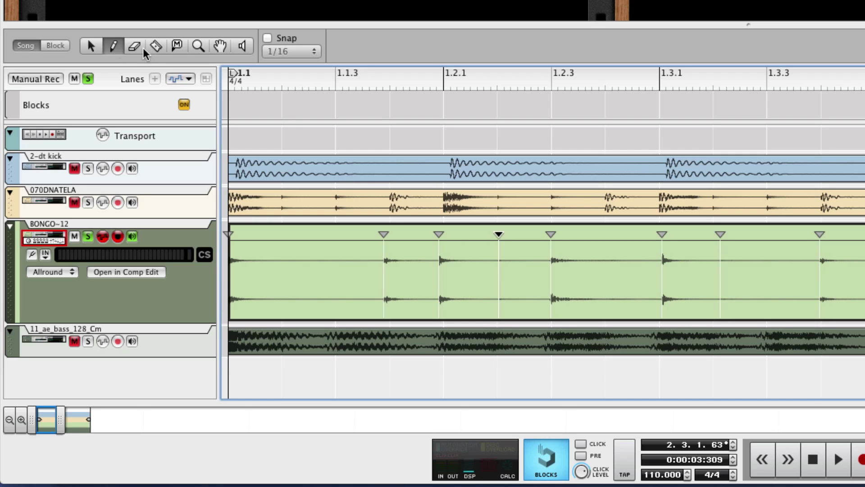
{"action": "left_click", "coordinate": [613, 240]}
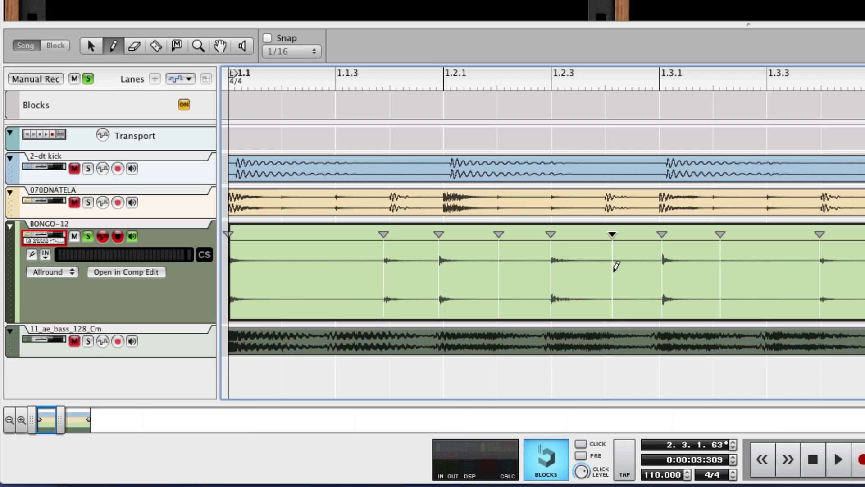
{"action": "key", "text": "Delete"}
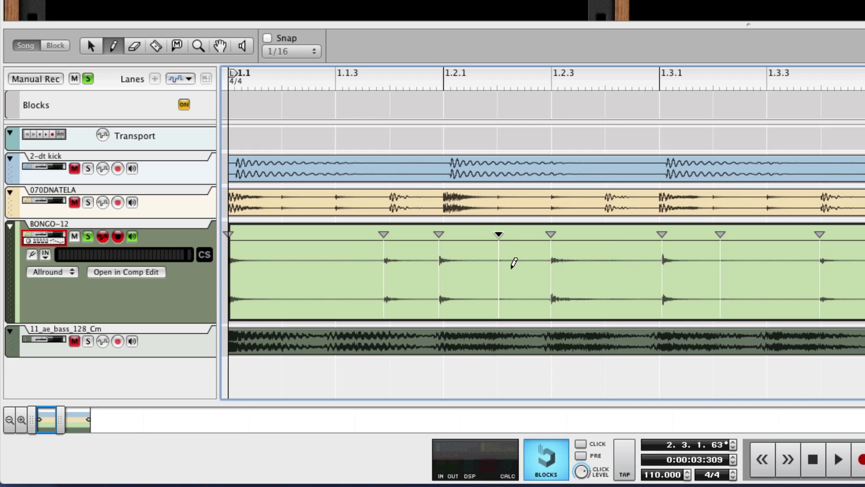
{"action": "key", "text": "1"}
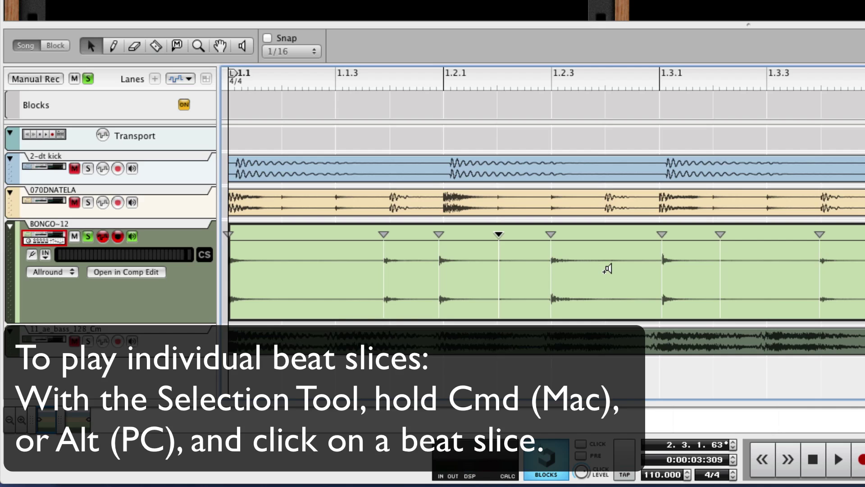
{"action": "left_click", "coordinate": [610, 269], "text": "alt"}
{"action": "left_click", "coordinate": [679, 271], "text": "alt"}
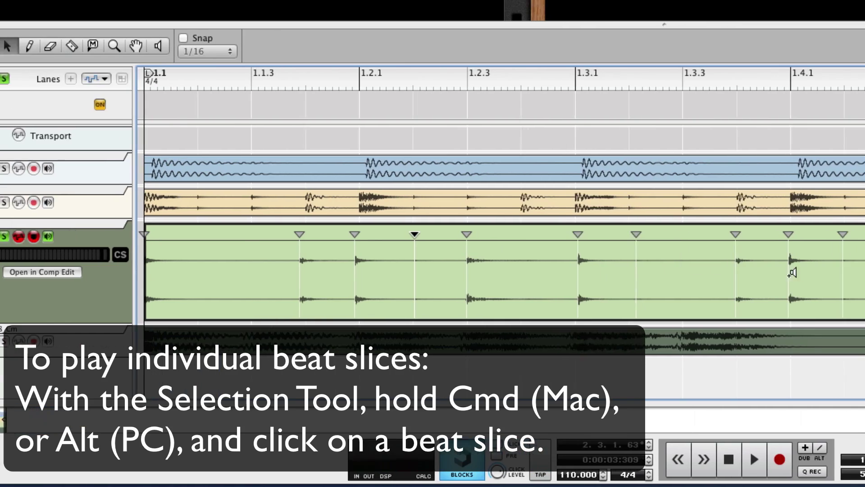
{"action": "left_click", "coordinate": [672, 276], "text": "alt"}
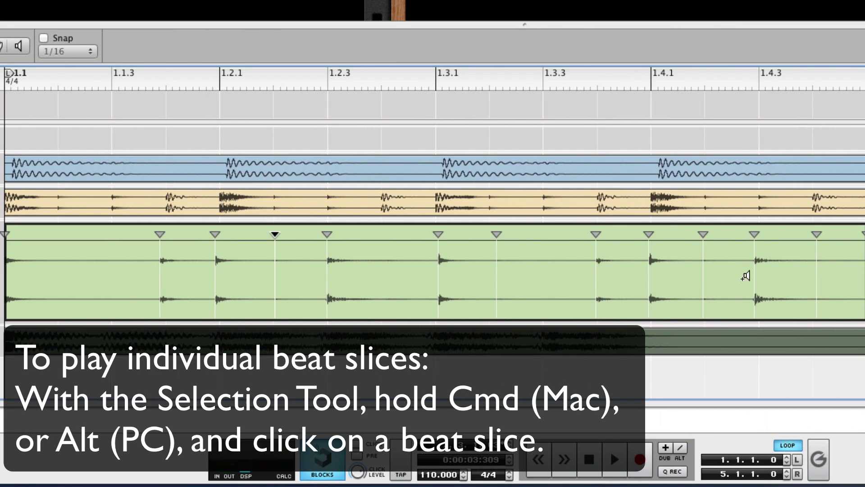
{"action": "left_click", "coordinate": [780, 276], "text": "alt"}
{"action": "left_click", "coordinate": [178, 273], "text": "alt"}
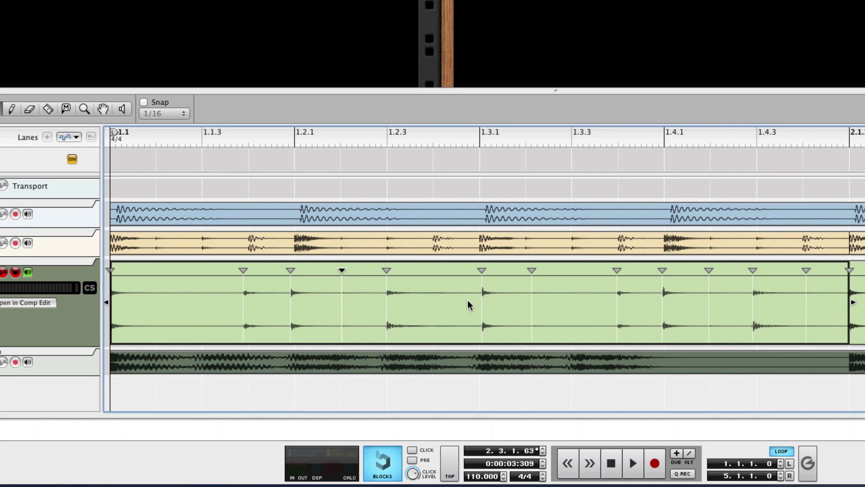
Step: Bounce the BONGO-12 clip to a REX loop and check it among the song samples
{"action": "right_click", "coordinate": [436, 285]}
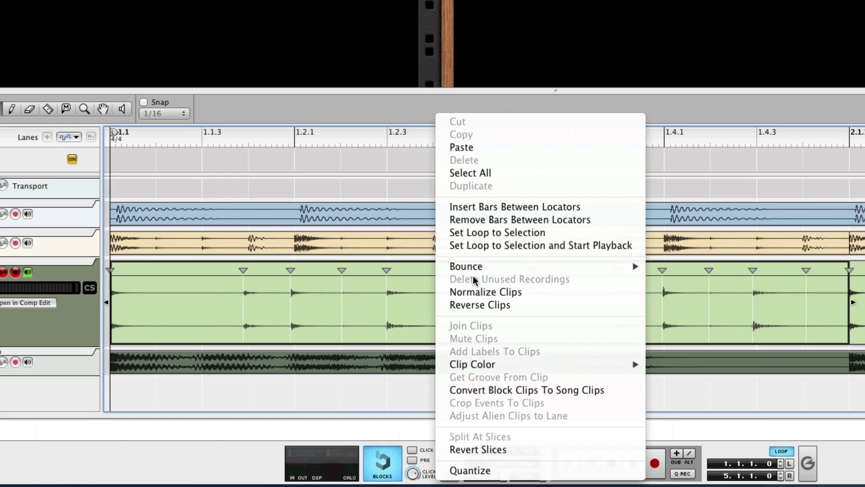
{"action": "mouse_move", "coordinate": [517, 266]}
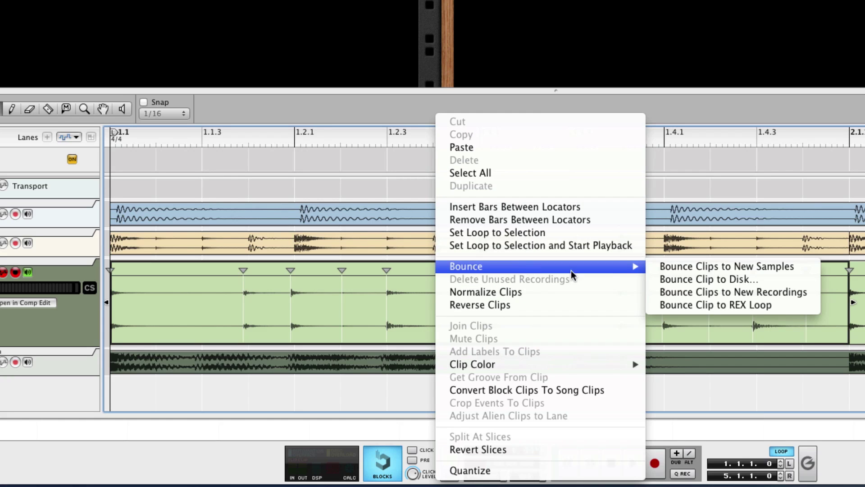
{"action": "left_click", "coordinate": [700, 306]}
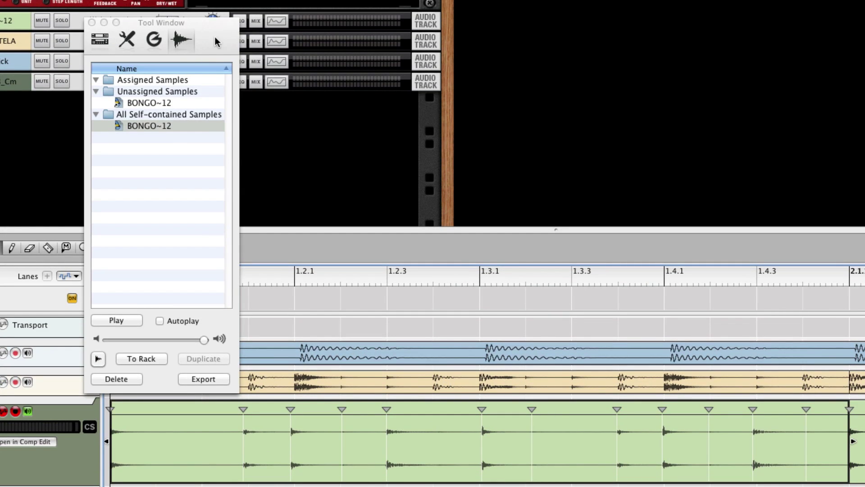
{"action": "left_click_drag", "start_coordinate": [216, 37], "coordinate": [786, 26]}
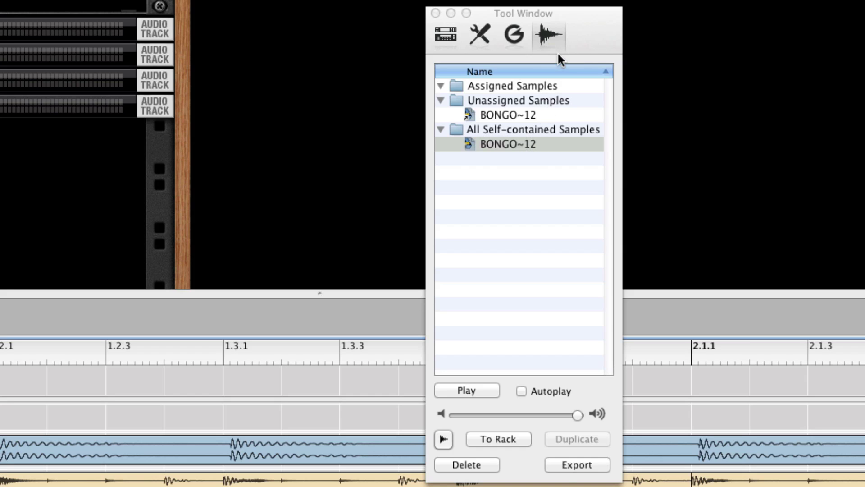
Step: Close the samples window and add a Dr. OctoRex loop player to the rack
{"action": "left_click", "coordinate": [437, 13]}
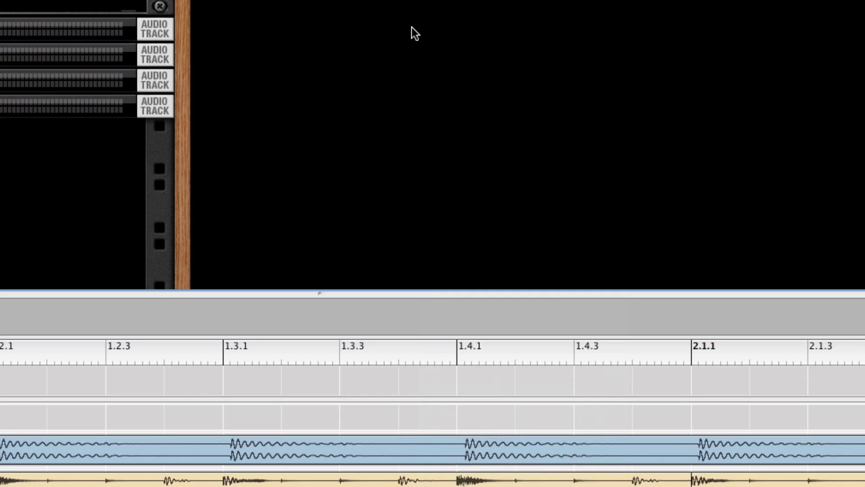
{"action": "right_click", "coordinate": [409, 32]}
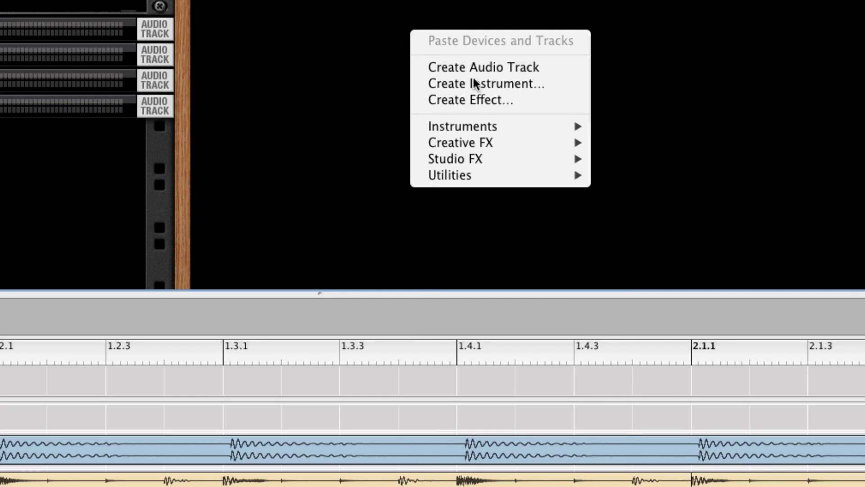
{"action": "mouse_move", "coordinate": [506, 123]}
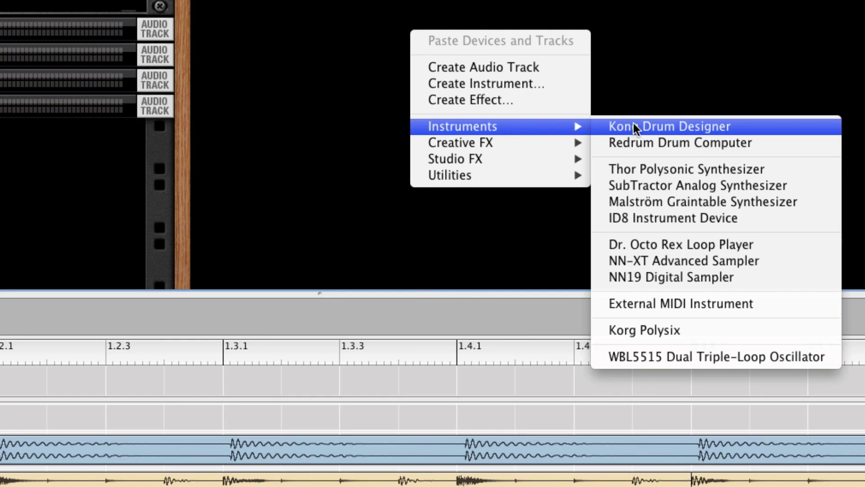
{"action": "left_click", "coordinate": [686, 239]}
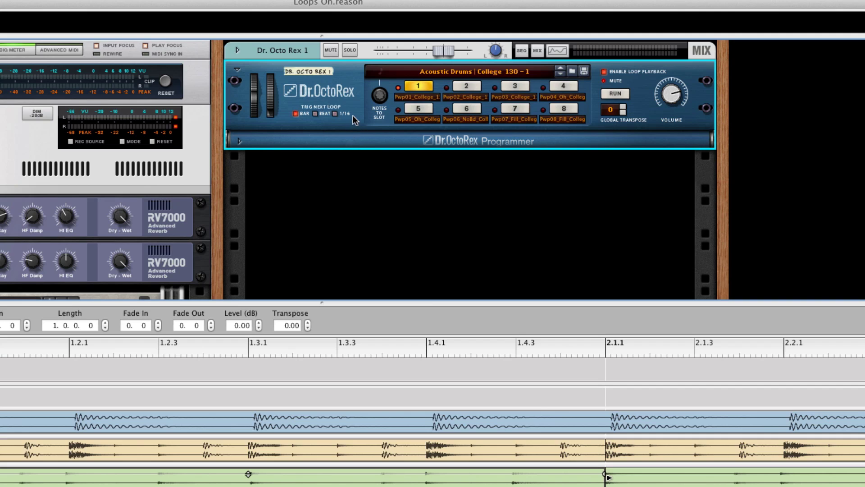
Step: Reset Dr. OctoRex to its Init Patch and expand its programmer panel
{"action": "right_click", "coordinate": [353, 100]}
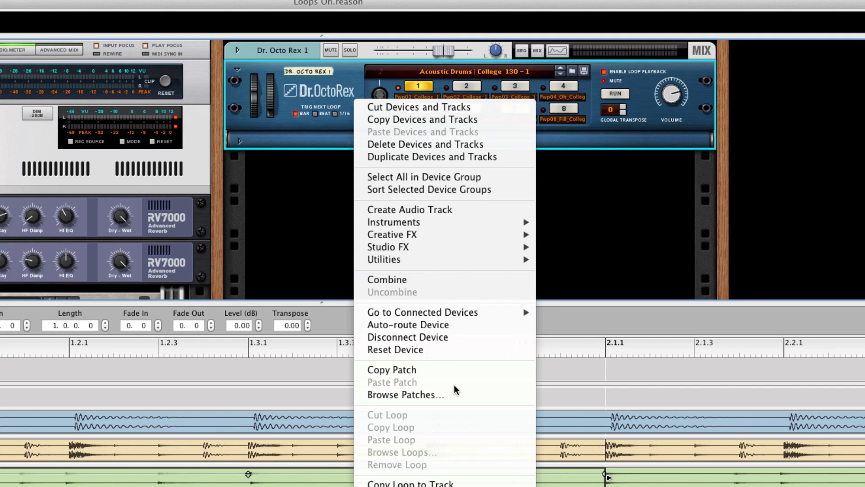
{"action": "left_click", "coordinate": [456, 348]}
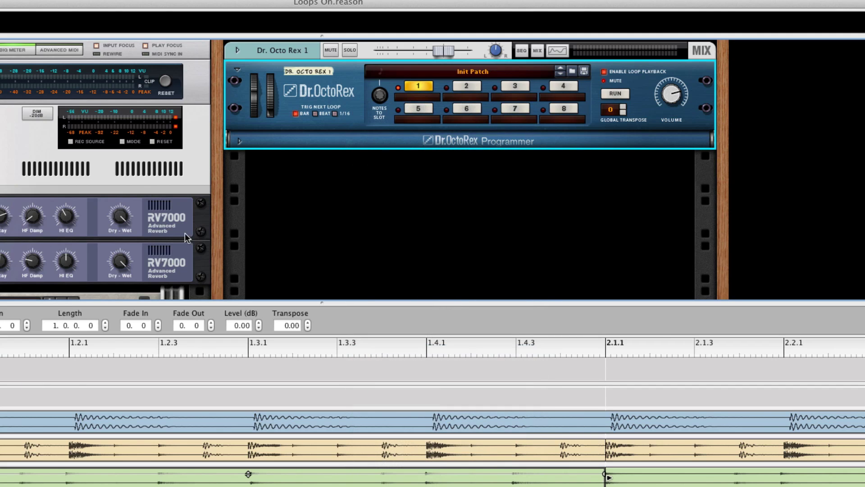
{"action": "left_click", "coordinate": [239, 142]}
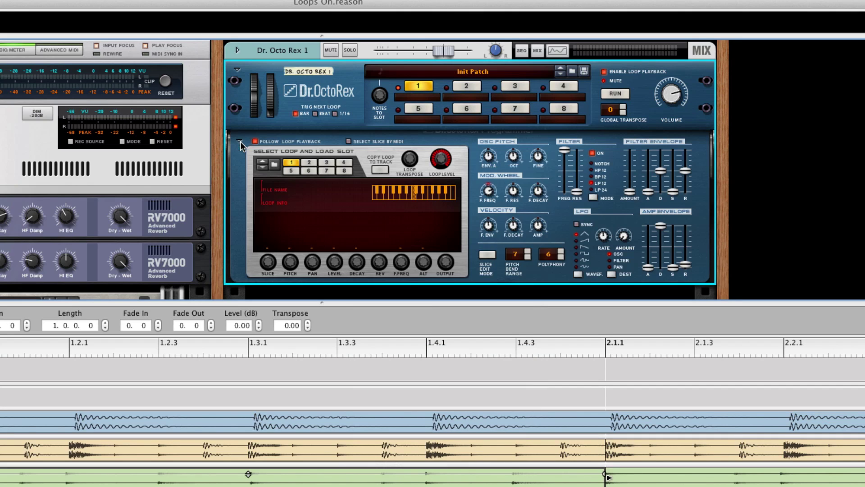
Step: Load BONGO~12 from the song's self-contained samples into Dr. OctoRex slot 1
{"action": "left_click", "coordinate": [275, 167]}
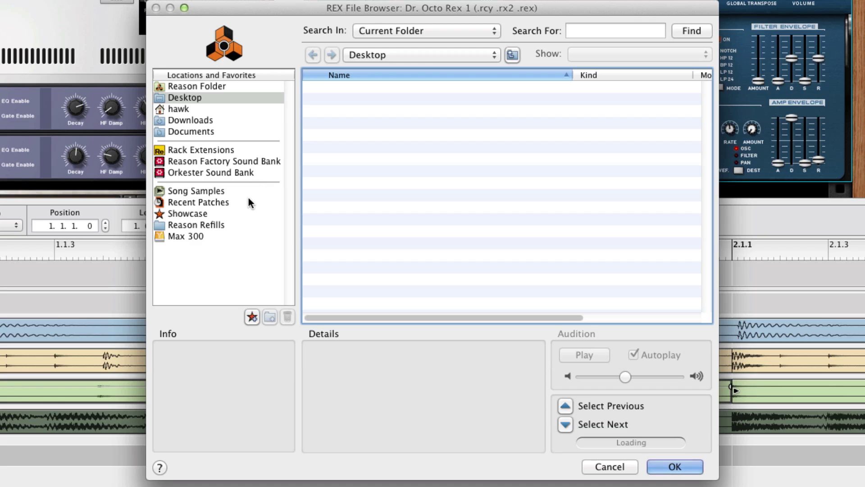
{"action": "left_click", "coordinate": [215, 191]}
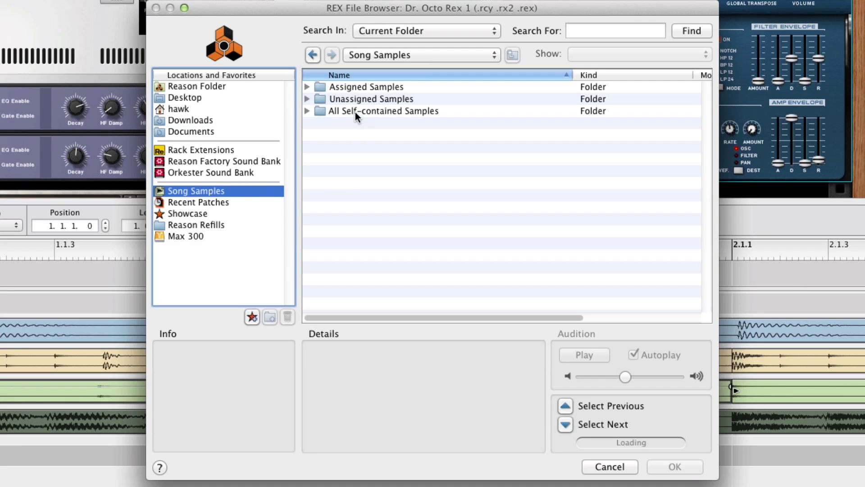
{"action": "left_click", "coordinate": [307, 111]}
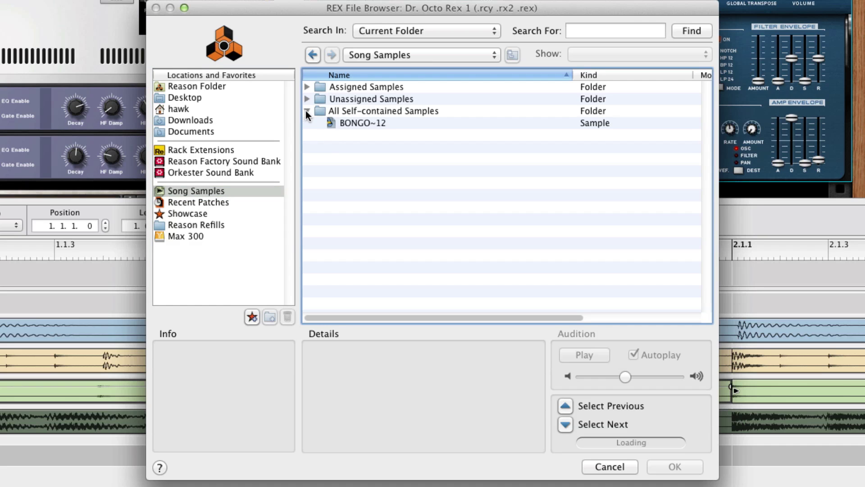
{"action": "left_click", "coordinate": [352, 122]}
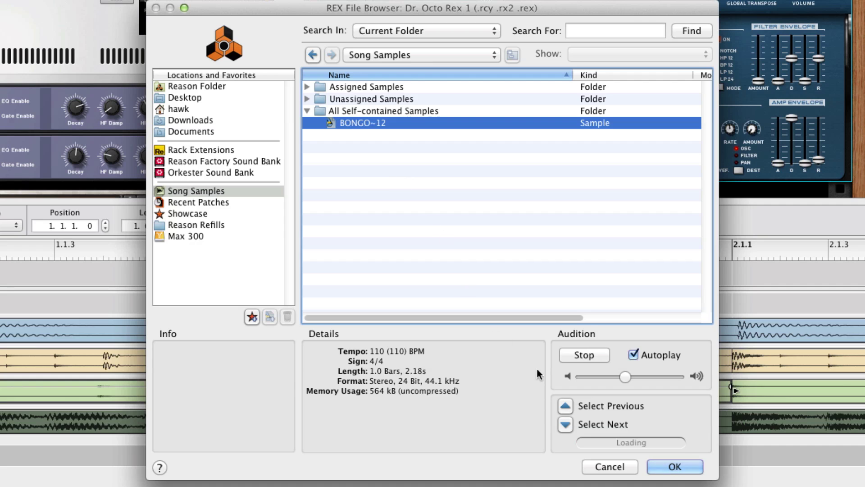
{"action": "left_click", "coordinate": [676, 467]}
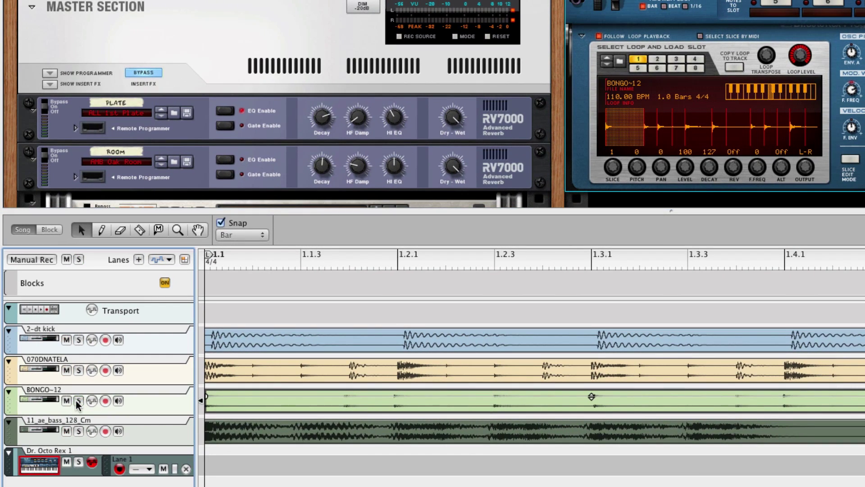
Step: Solo the Dr. Octo Rex track, audition the bongo loop, then select slice 11
{"action": "left_click", "coordinate": [79, 462]}
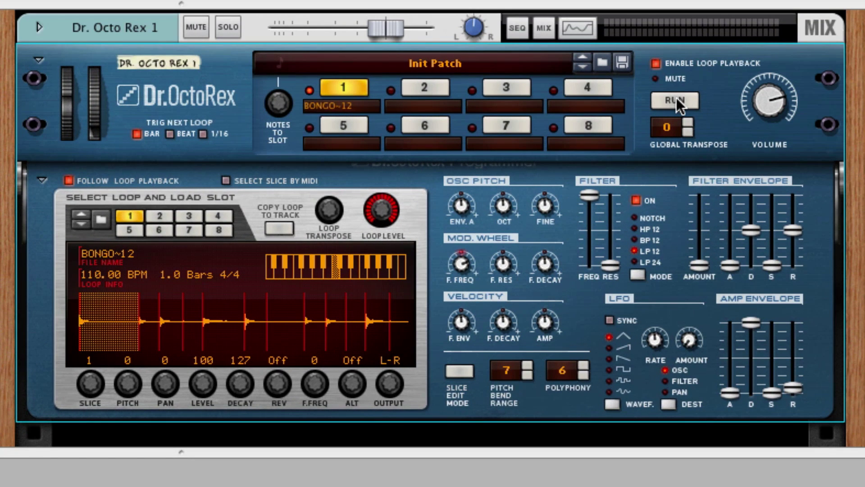
{"action": "left_click", "coordinate": [674, 97]}
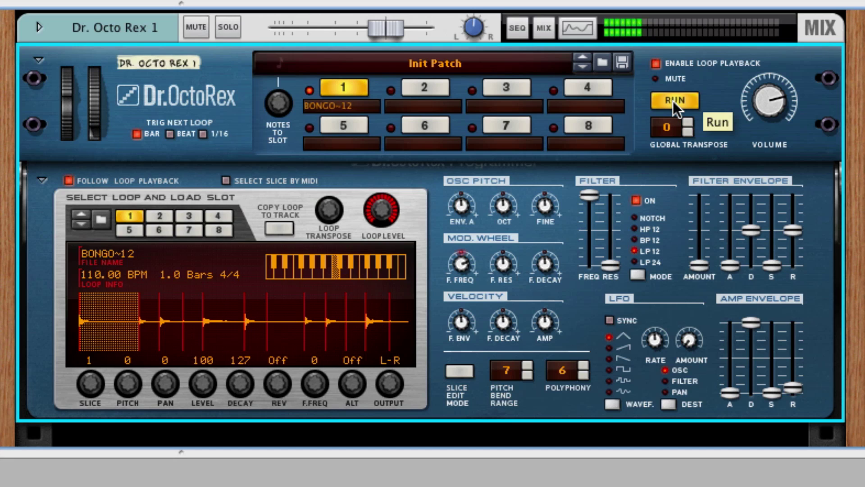
{"action": "left_click", "coordinate": [672, 101]}
{"action": "left_click", "coordinate": [378, 336]}
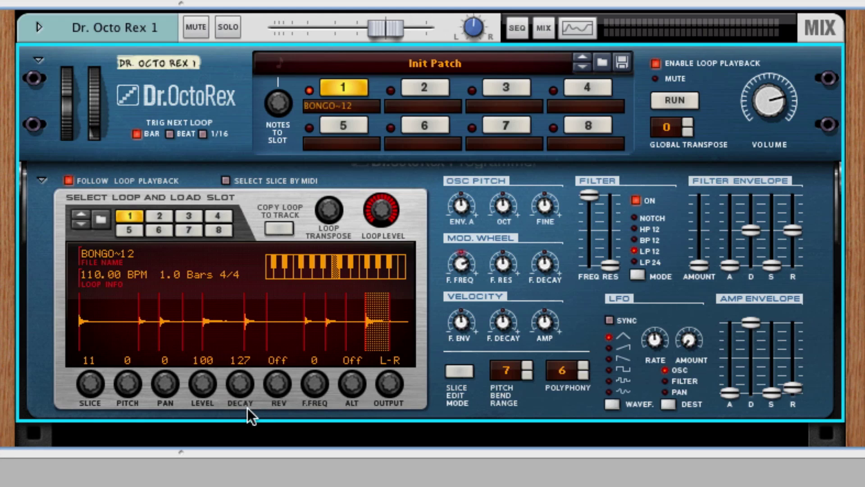
Step: Turn slice 11's level from 100 to 0 and preview the loop without it
{"action": "left_click_drag", "start_coordinate": [204, 385], "coordinate": [196, 446]}
{"action": "left_click_drag", "start_coordinate": [198, 478], "coordinate": [393, 472]}
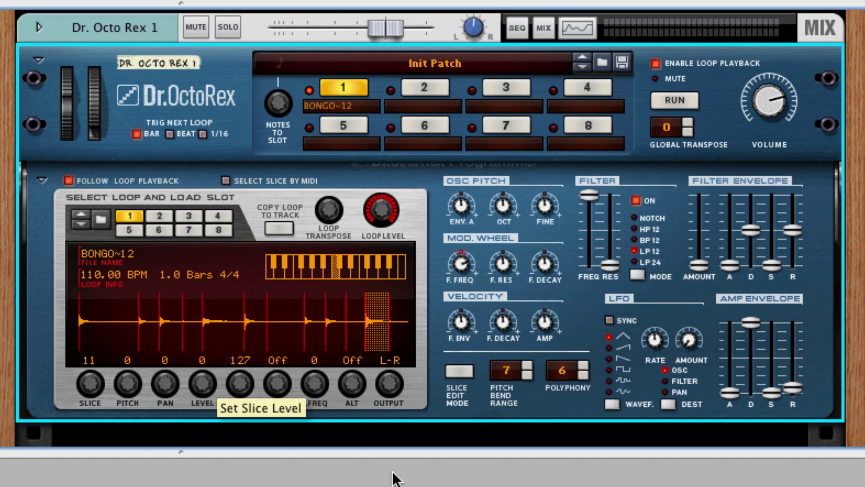
{"action": "left_click", "coordinate": [678, 96]}
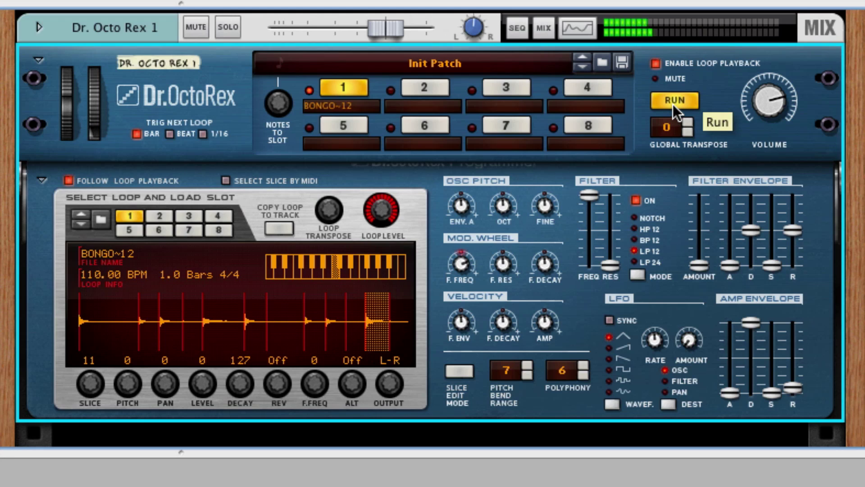
{"action": "left_click", "coordinate": [672, 104]}
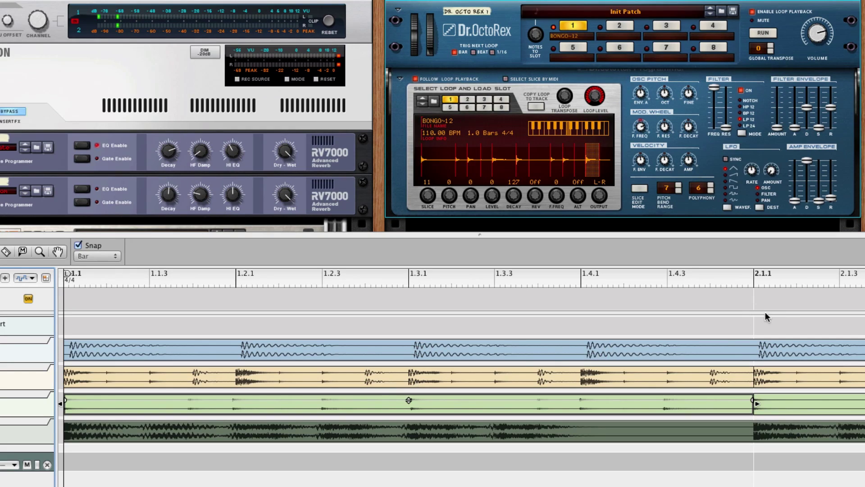
Step: Copy the BONGO~12 loop as a one-bar note clip and disable device loop playback
{"action": "left_click", "coordinate": [754, 282]}
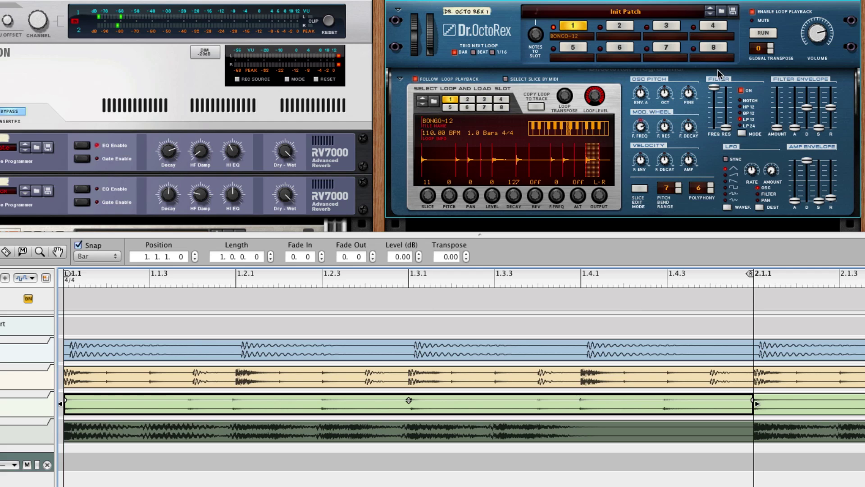
{"action": "left_click", "coordinate": [536, 107]}
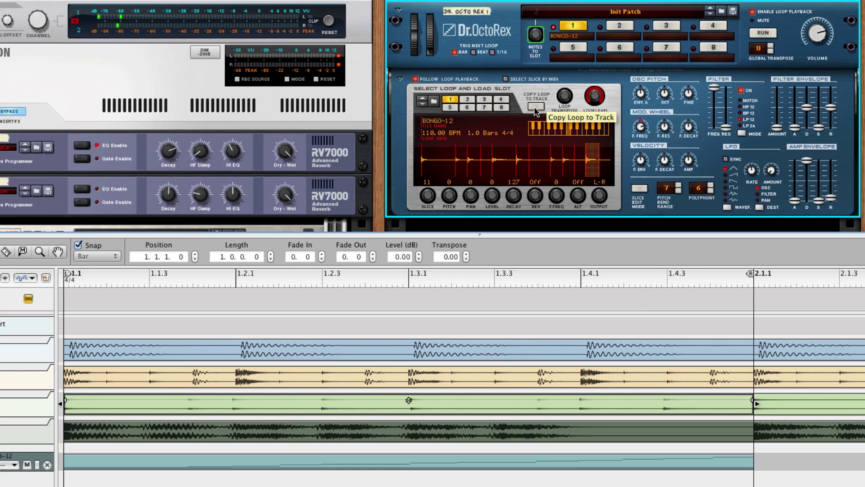
{"action": "left_click", "coordinate": [757, 10]}
{"action": "left_click", "coordinate": [121, 459]}
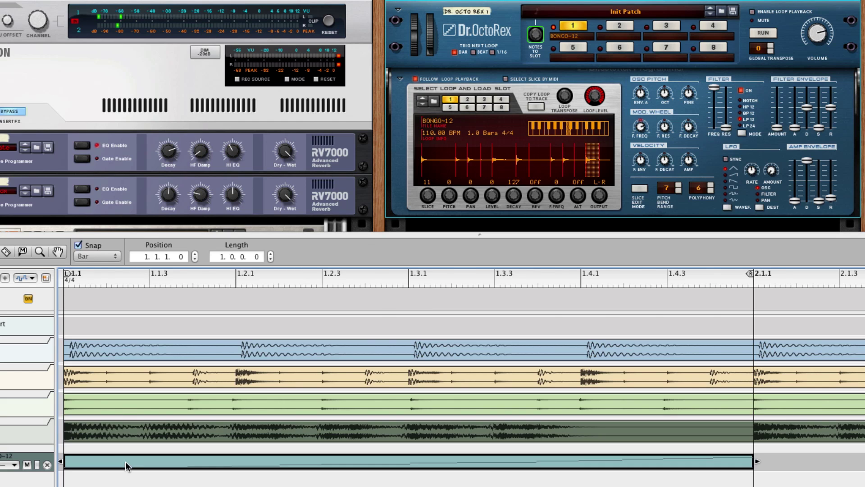
Step: With snap on, move the Slice #6 note earlier so it plays before slice 5
{"action": "double_click", "coordinate": [126, 461]}
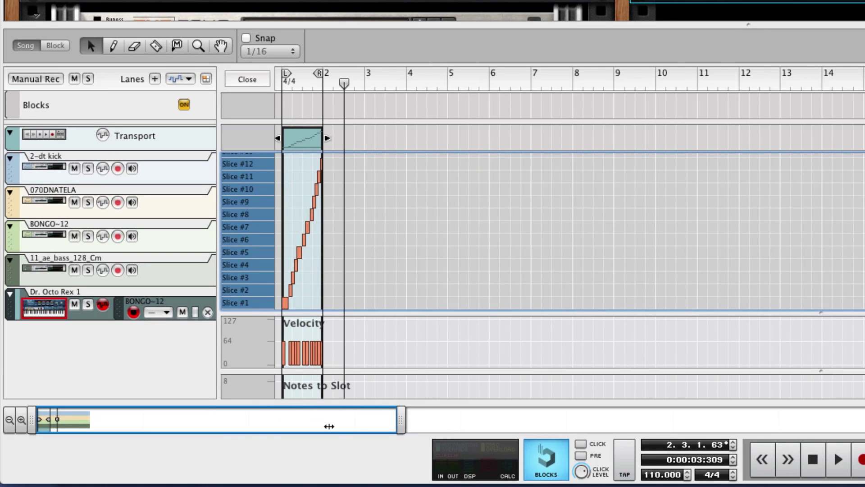
{"action": "left_click_drag", "start_coordinate": [329, 426], "coordinate": [103, 427]}
{"action": "left_click", "coordinate": [396, 239]}
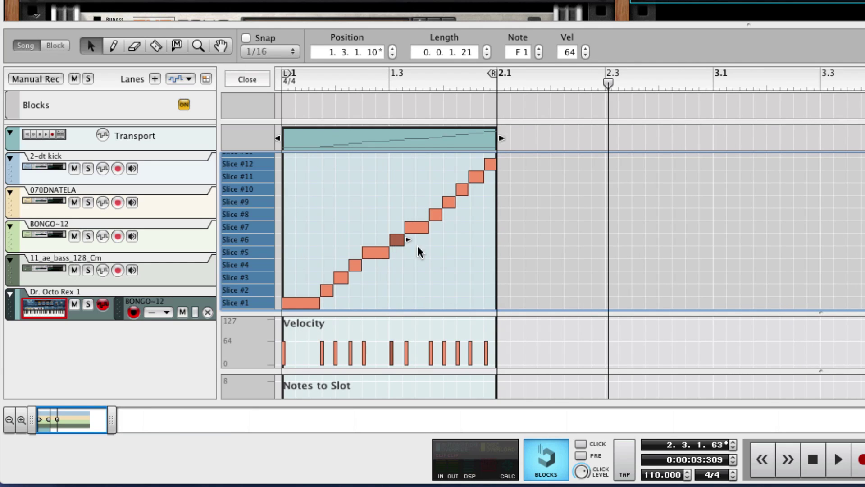
{"action": "left_click", "coordinate": [246, 38]}
{"action": "mouse_move", "coordinate": [397, 240]}
{"action": "left_mouse_down"}
{"action": "mouse_move", "coordinate": [373, 245]}
{"action": "mouse_move", "coordinate": [401, 255]}
{"action": "left_mouse_up"}
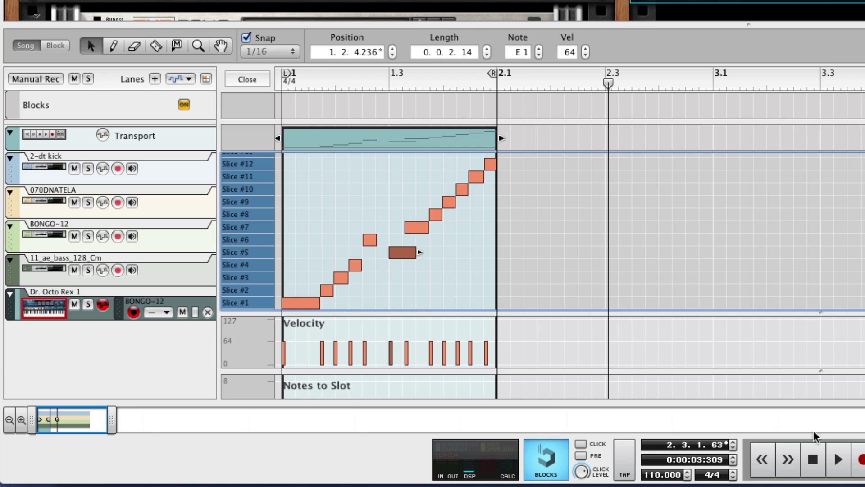
Step: Rewind, solo the Dr. Octo Rex track, and play the rearranged pattern
{"action": "left_click", "coordinate": [817, 462]}
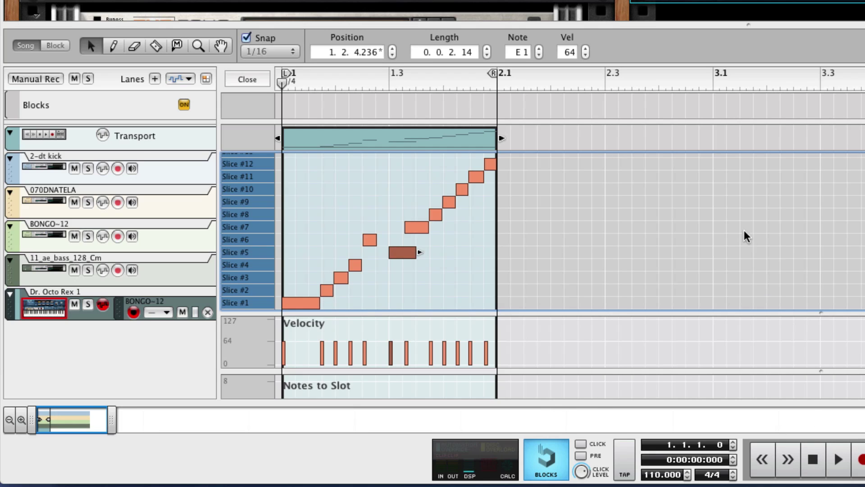
{"action": "left_click", "coordinate": [89, 305]}
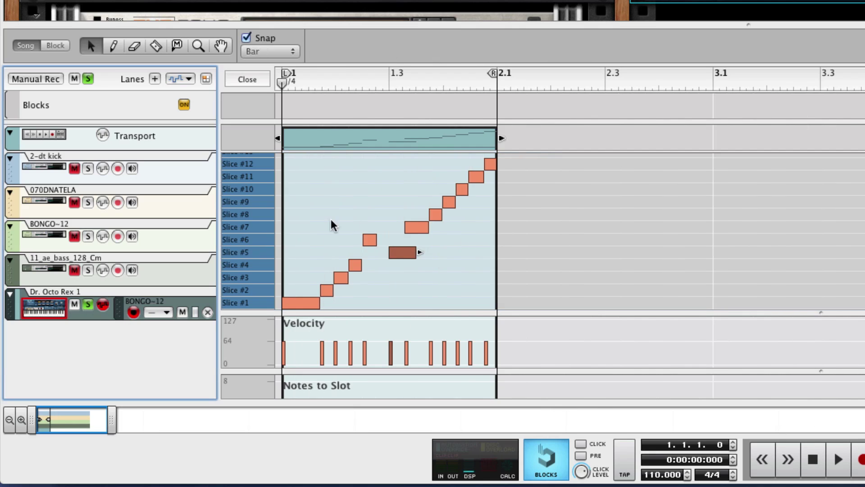
{"action": "key", "text": "space"}
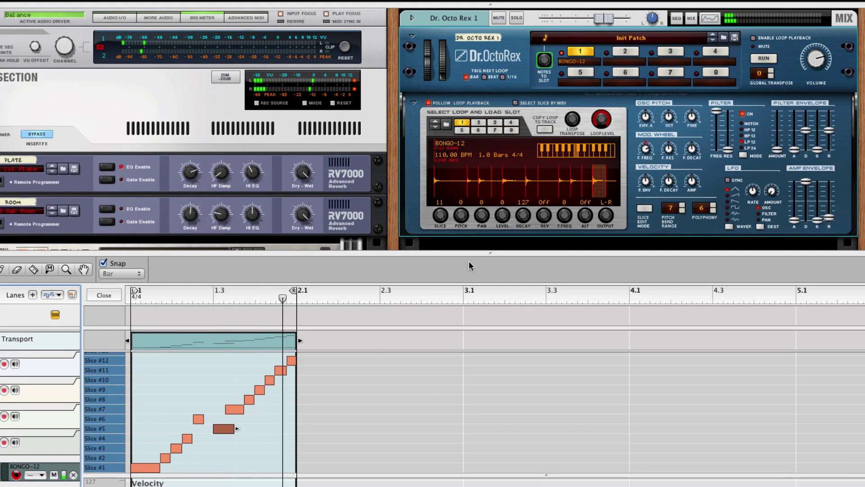
Step: Drag the Dr. OctoRex Filter Freq slider down to 93
{"action": "left_click_drag", "start_coordinate": [717, 113], "coordinate": [720, 117]}
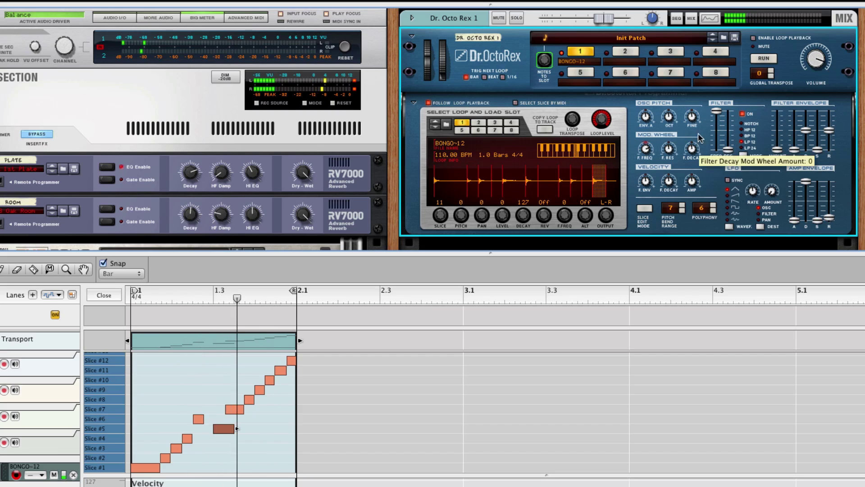
{"action": "mouse_move", "coordinate": [717, 112]}
{"action": "left_mouse_down"}
{"action": "mouse_move", "coordinate": [717, 133]}
{"action": "mouse_move", "coordinate": [720, 115]}
{"action": "left_mouse_up"}
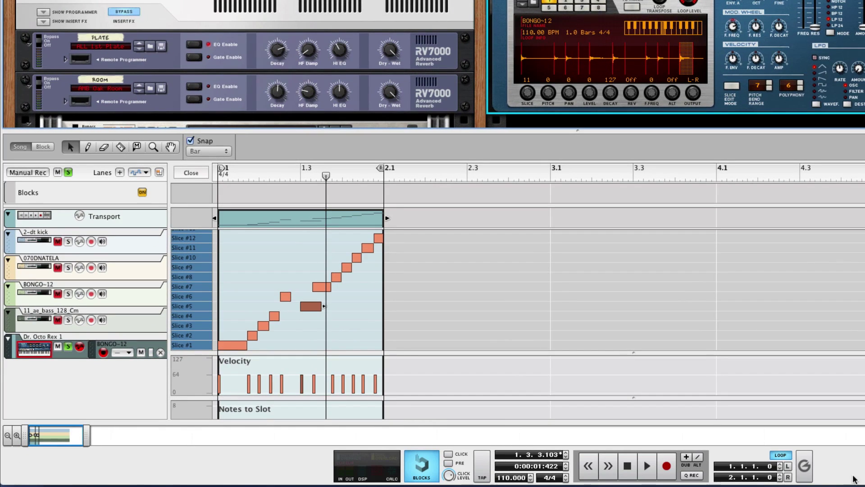
Step: Load the MPC-60 '60% Shuffle' groove into ReGroove channel A1
{"action": "left_click", "coordinate": [804, 467]}
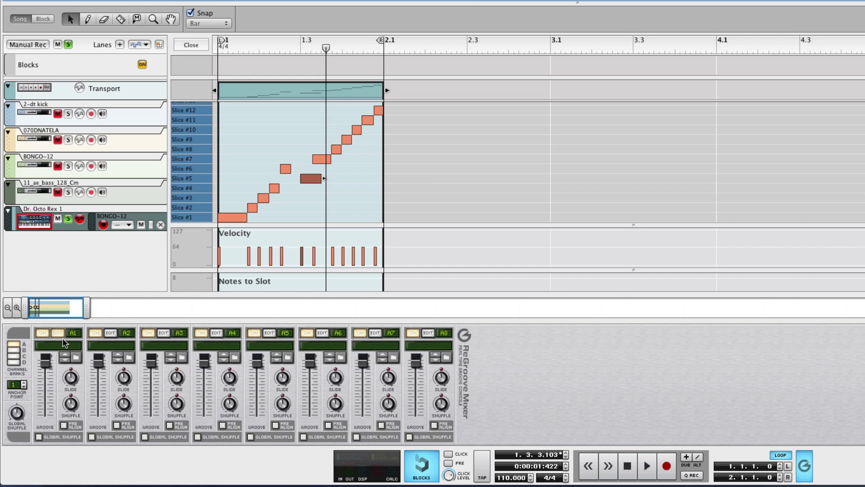
{"action": "left_click", "coordinate": [76, 357]}
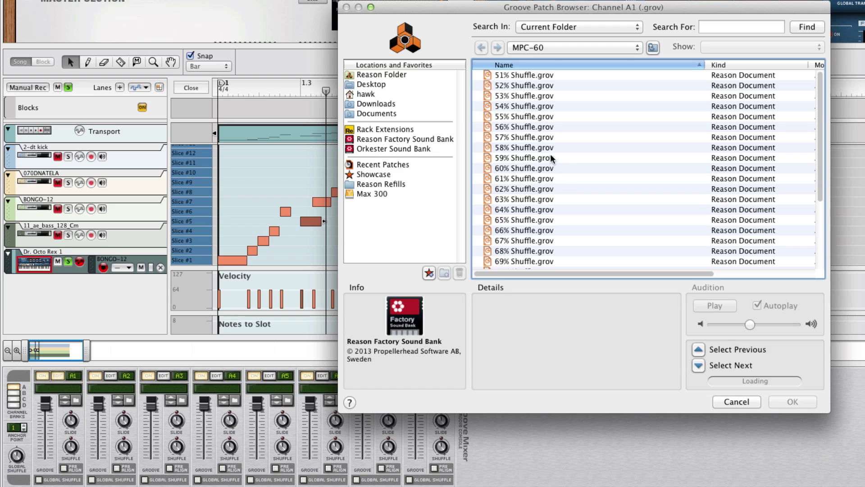
{"action": "left_click", "coordinate": [531, 167]}
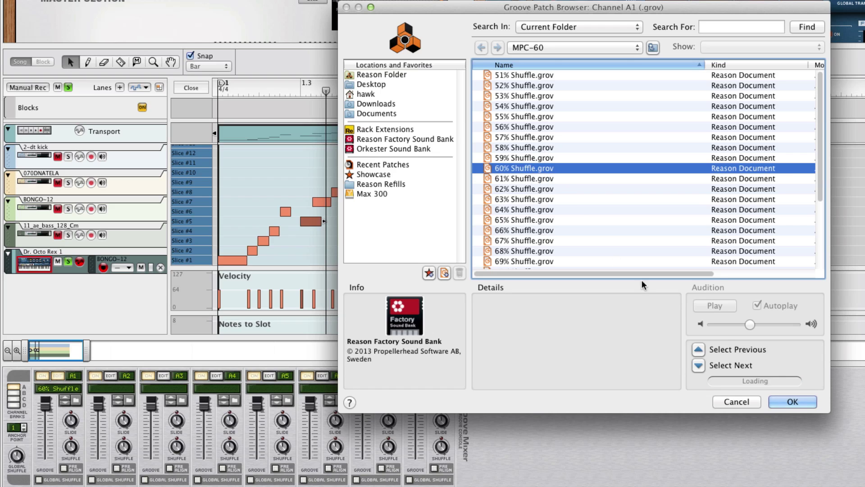
{"action": "left_click", "coordinate": [800, 400]}
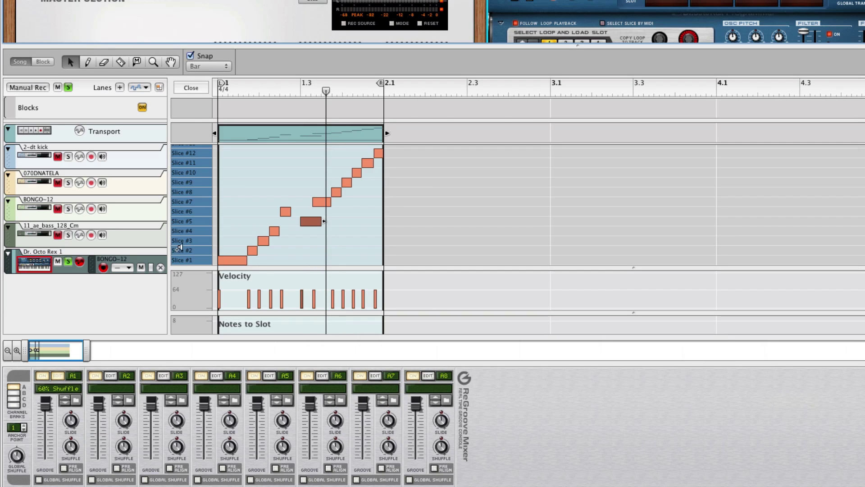
Step: Set the Dr. Octo Rex note lane's groove to A1 and stop playback
{"action": "left_click", "coordinate": [130, 268]}
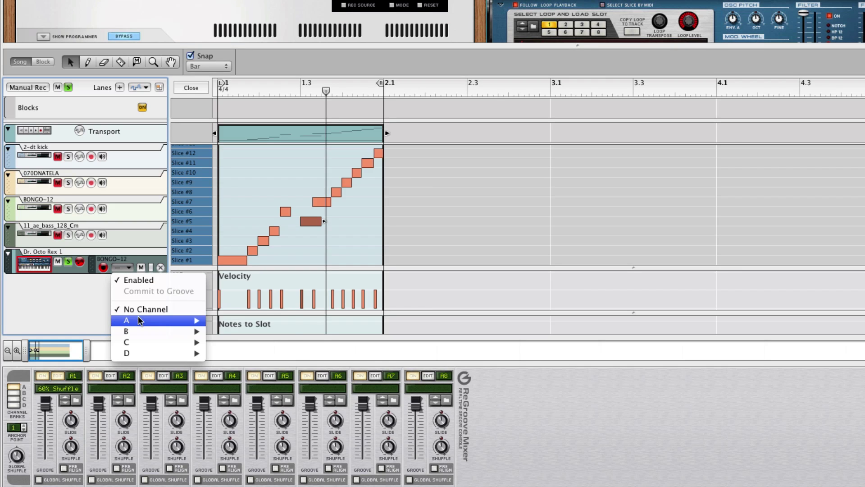
{"action": "mouse_move", "coordinate": [145, 318]}
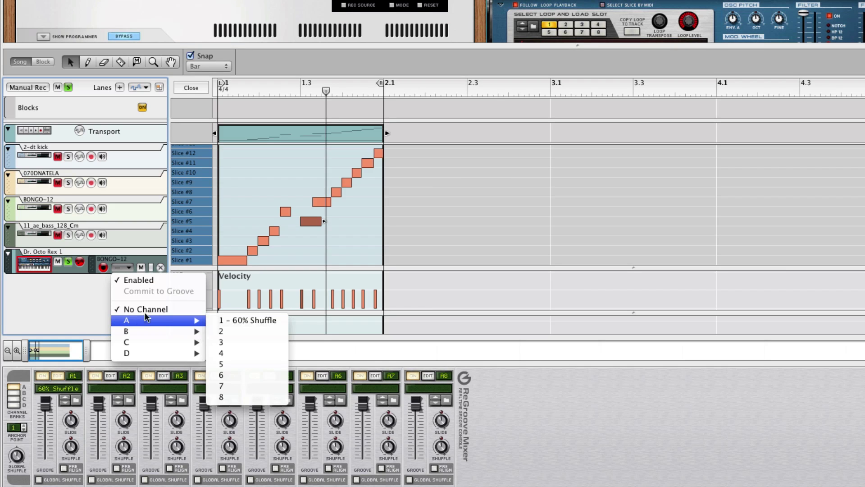
{"action": "left_click", "coordinate": [236, 320]}
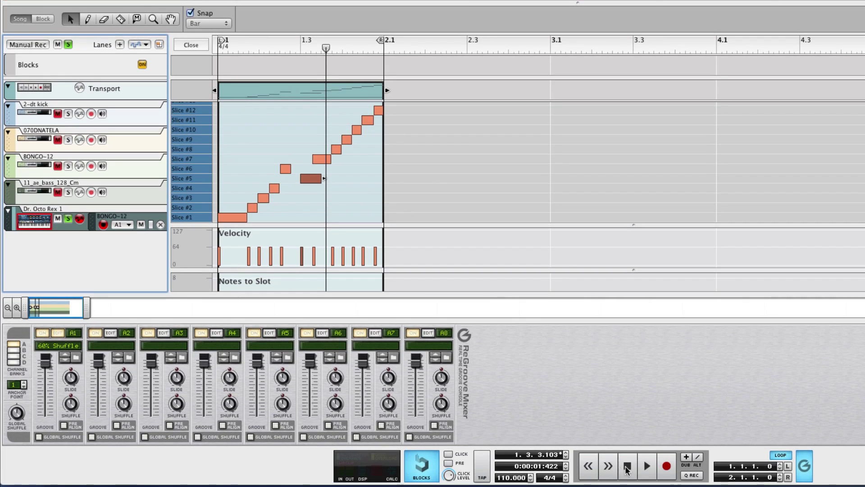
{"action": "left_click", "coordinate": [629, 467]}
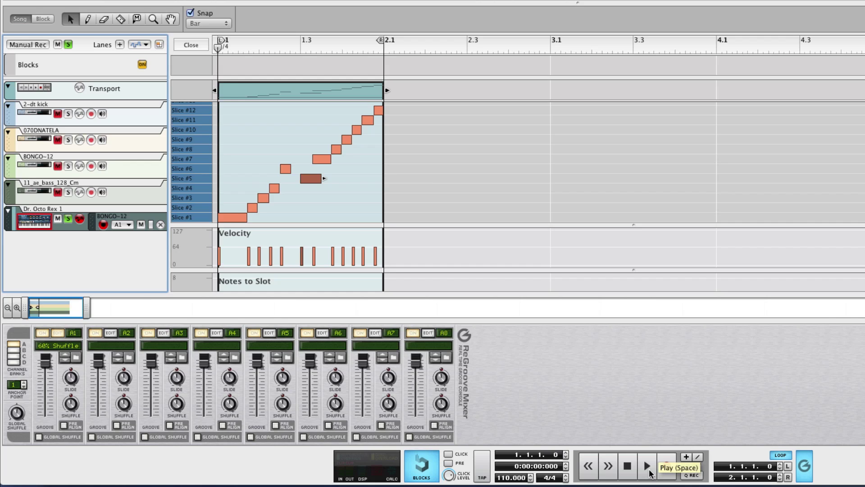
{"action": "left_click", "coordinate": [648, 467]}
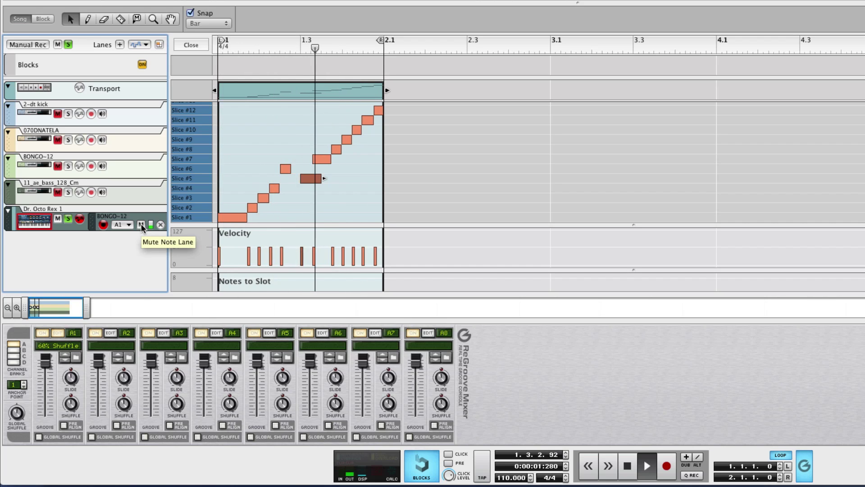
{"action": "key", "text": "space"}
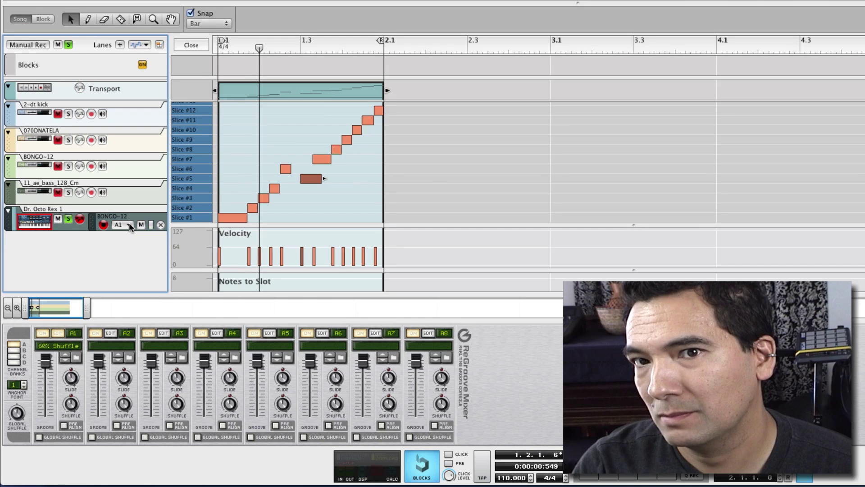